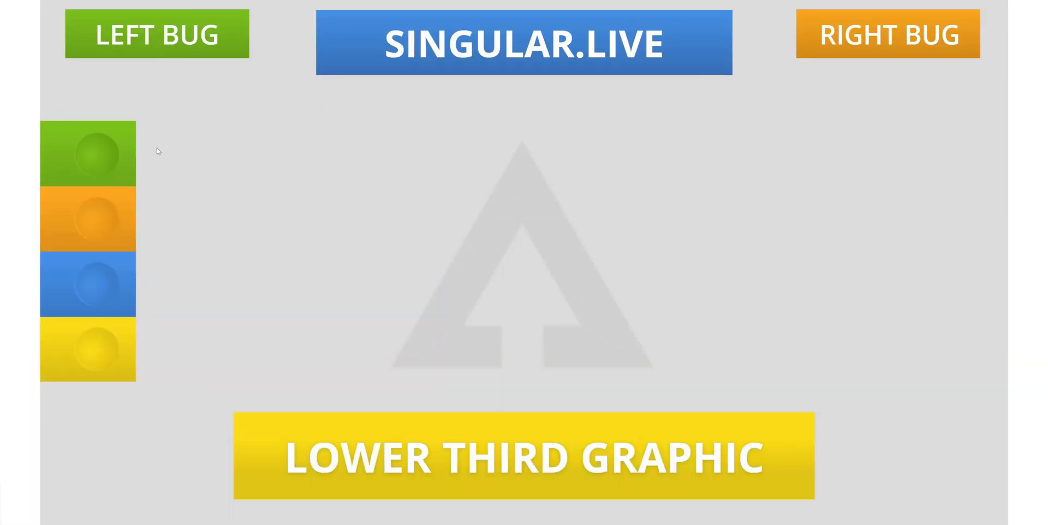
# Preview the side buttons toggling LEFT BUG and RIGHT BUG out and back in, hiding the SINGULAR.LIVE banner
pyautogui.click(106, 149)
pyautogui.click(108, 176)
pyautogui.click(103, 229)
pyautogui.click(103, 226)
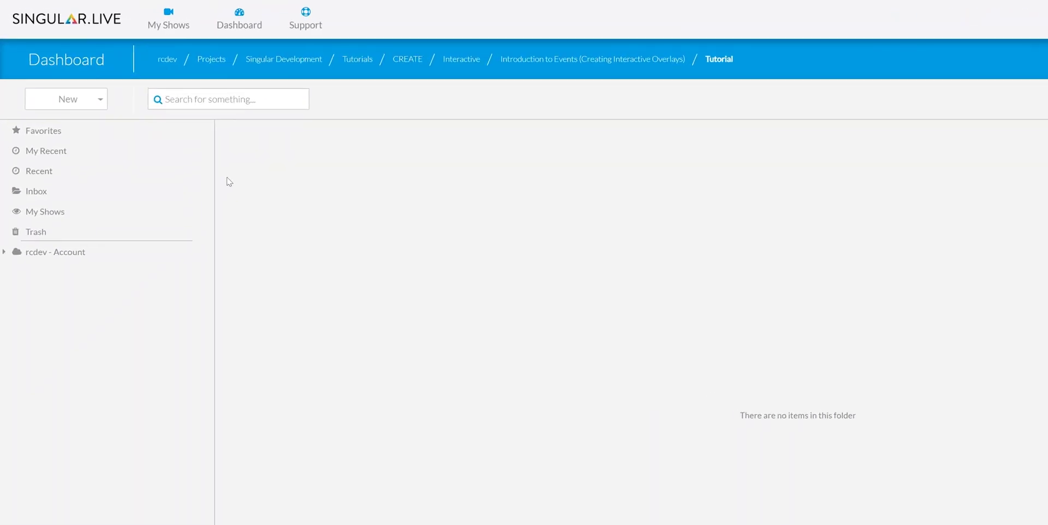
# Download the free Interactive Example composition from the Marketplace
pyautogui.click(96, 110)
pyautogui.click(94, 244)
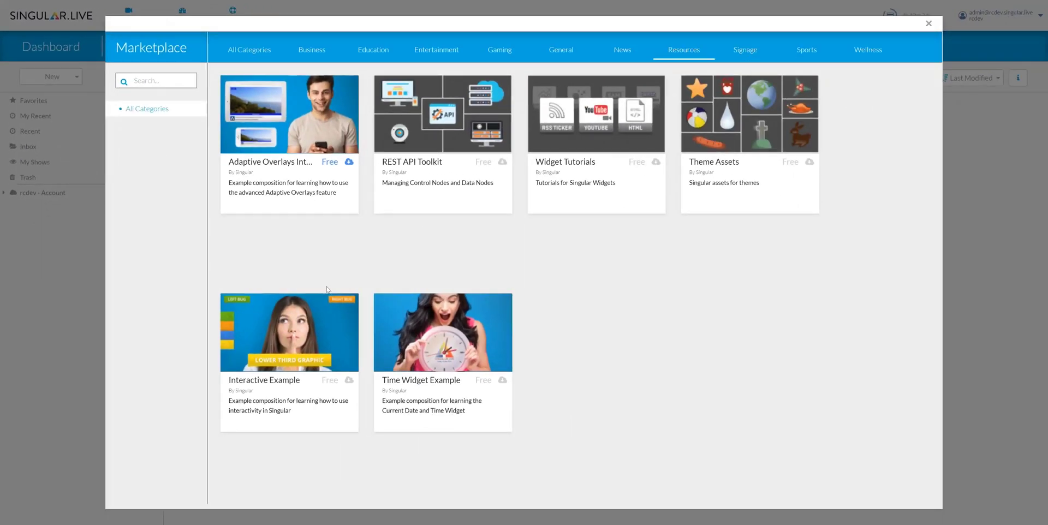
pyautogui.click(348, 381)
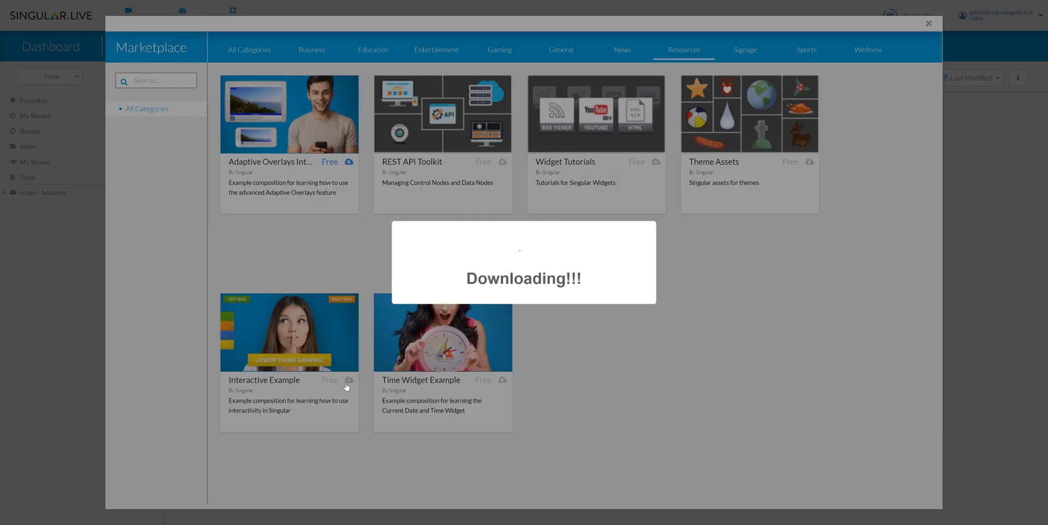
pyautogui.click(516, 328)
# Open the Interactive Example folder and its composition in the Composer
pyautogui.click(983, 293)
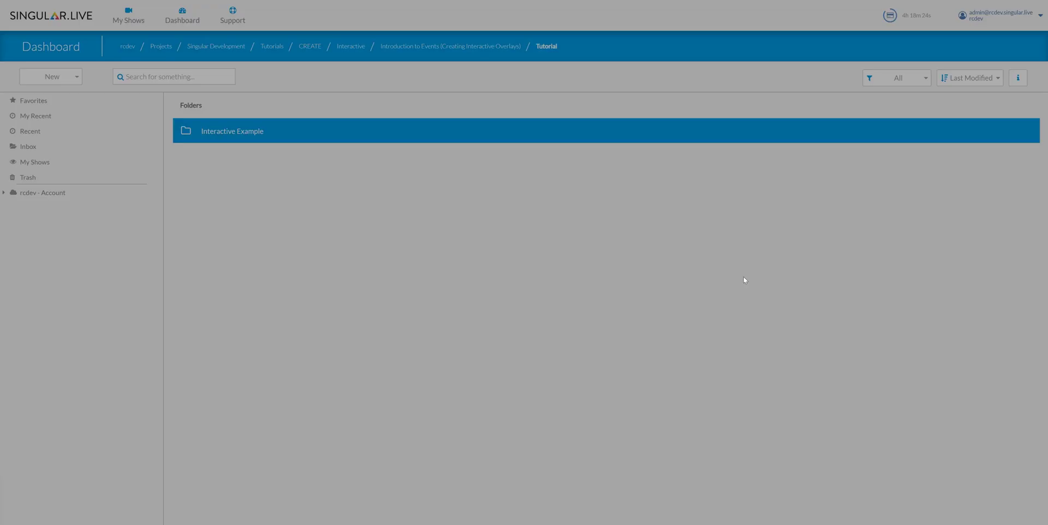
pyautogui.doubleClick(236, 129)
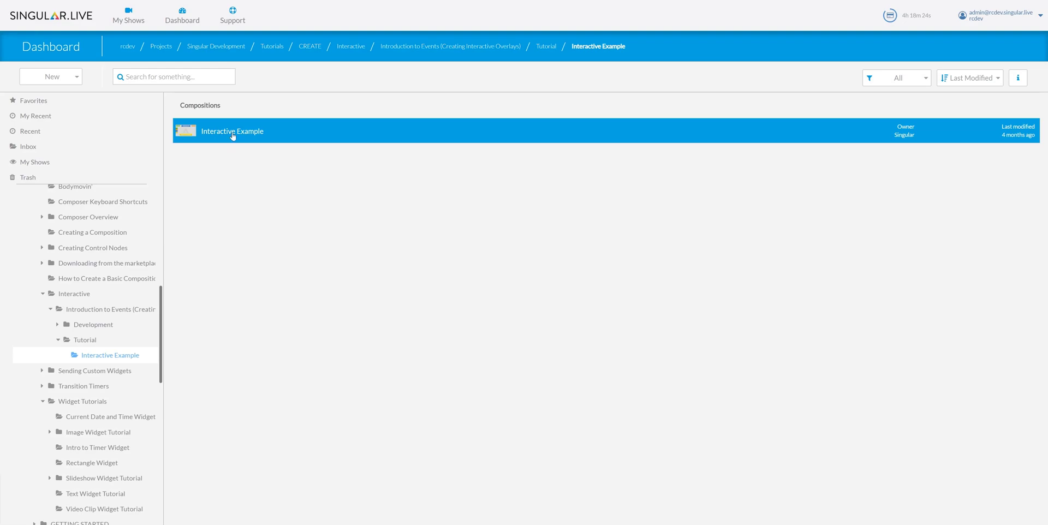
pyautogui.doubleClick(231, 132)
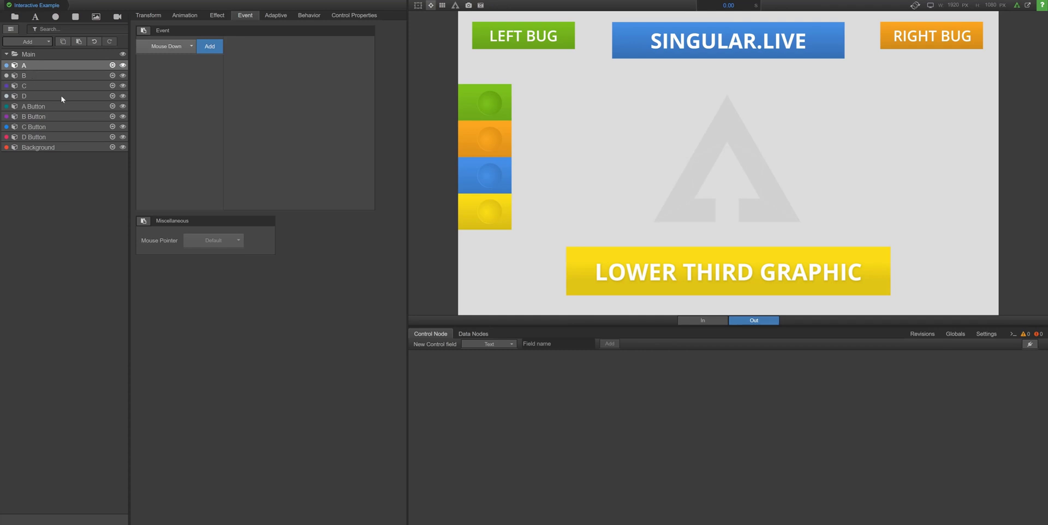
pyautogui.click(122, 65)
pyautogui.click(123, 65)
pyautogui.click(123, 76)
pyautogui.click(123, 76)
pyautogui.click(122, 96)
pyautogui.click(123, 96)
pyautogui.click(123, 106)
pyautogui.click(123, 106)
pyautogui.click(122, 116)
pyautogui.click(122, 117)
pyautogui.click(122, 126)
pyautogui.click(123, 127)
pyautogui.click(123, 137)
pyautogui.click(123, 137)
pyautogui.click(11, 30)
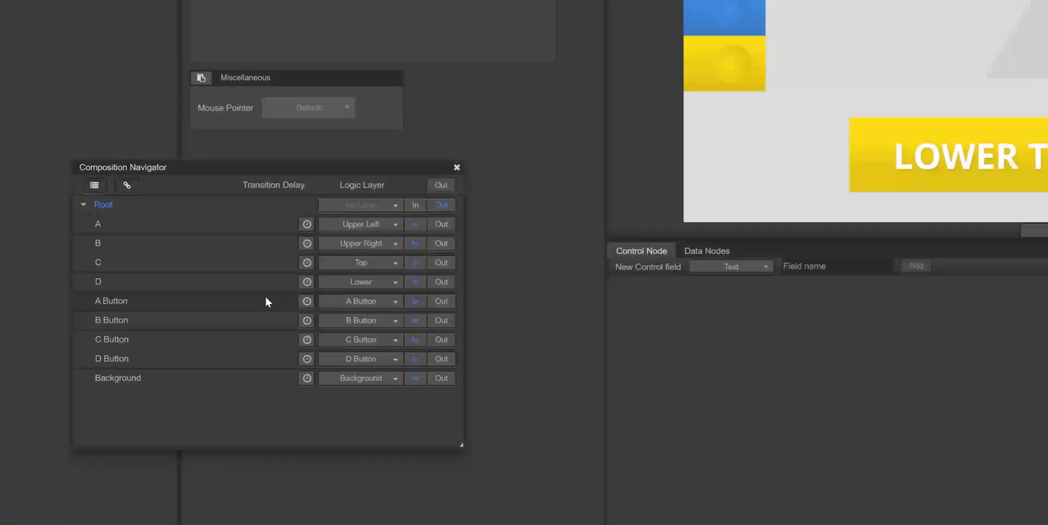
# Enter the A Button sub-composition and toggle mainBase's visibility to identify it
pyautogui.click(218, 291)
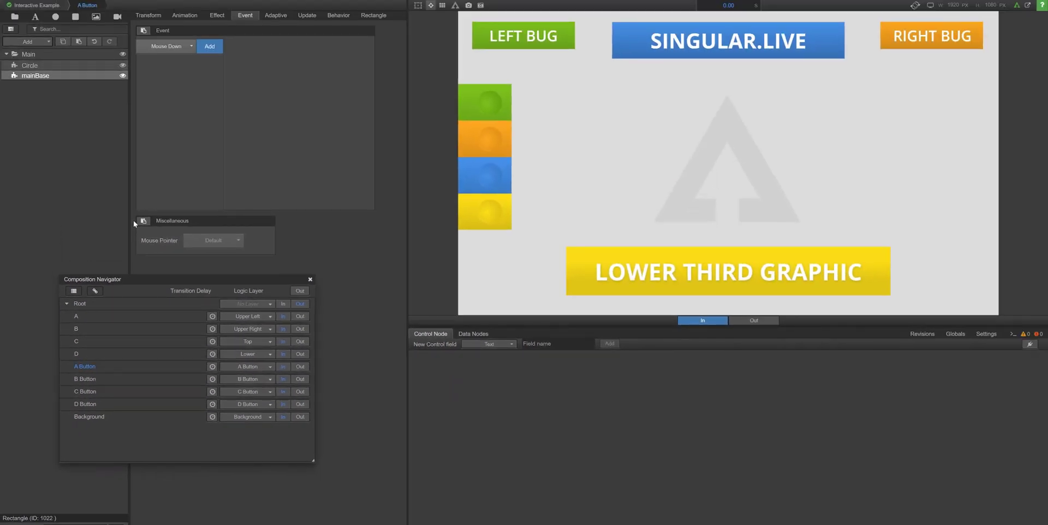
pyautogui.click(123, 76)
pyautogui.click(122, 76)
# Show bounding boxes and toggle the green mainBase base, leaving it visible
pyautogui.click(418, 5)
pyautogui.click(123, 76)
pyautogui.click(123, 76)
pyautogui.click(123, 76)
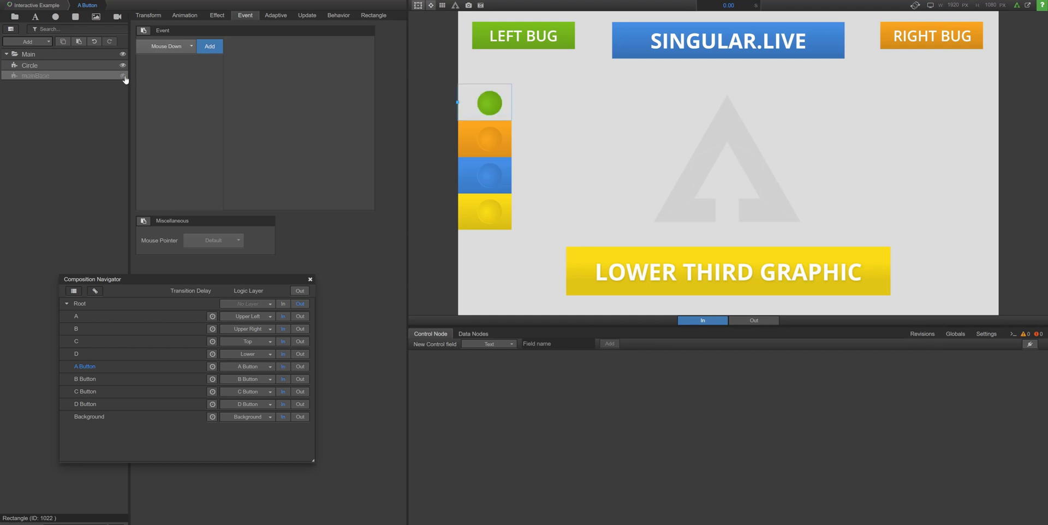
pyautogui.click(123, 76)
pyautogui.click(123, 76)
pyautogui.click(123, 77)
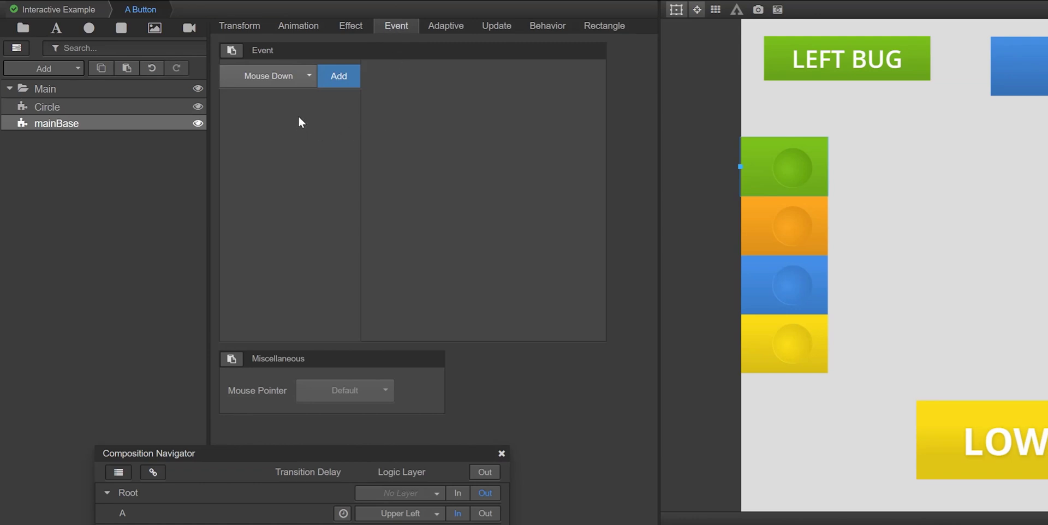
# Add a Mouse Down event to the mainBase layer
pyautogui.click(300, 82)
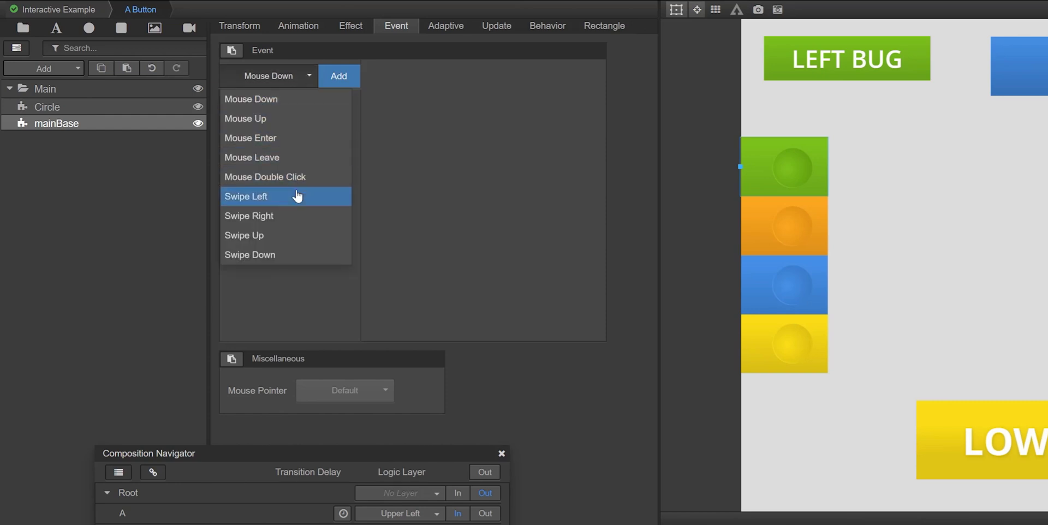
pyautogui.click(283, 103)
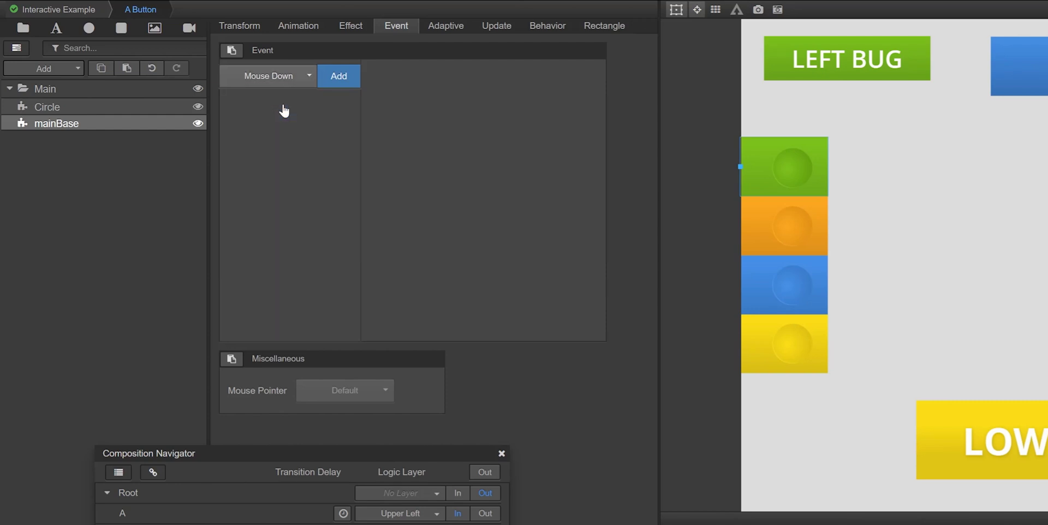
pyautogui.click(348, 79)
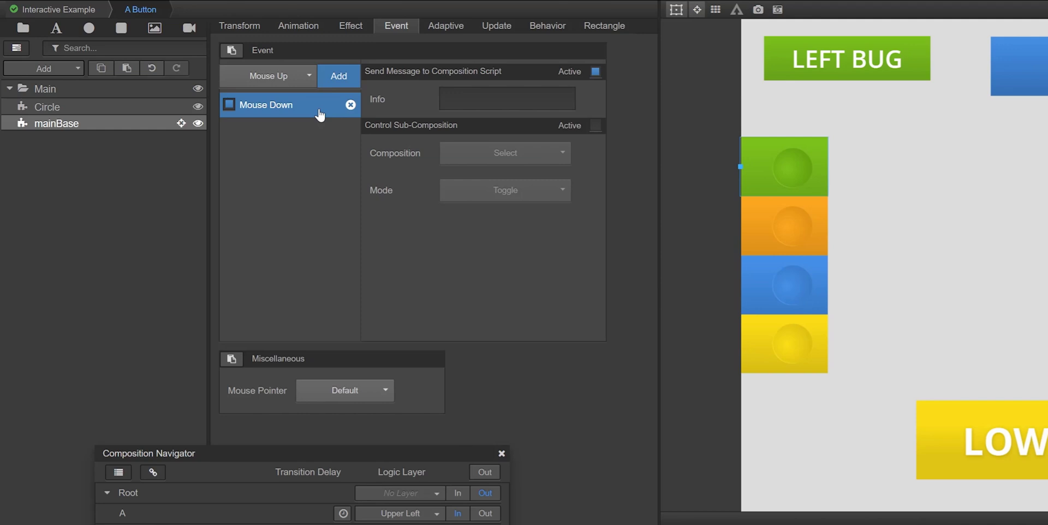
# Leave Send Message to Composition Script inactive and enable Control Sub-Composition
pyautogui.click(597, 75)
pyautogui.click(596, 74)
pyautogui.click(596, 126)
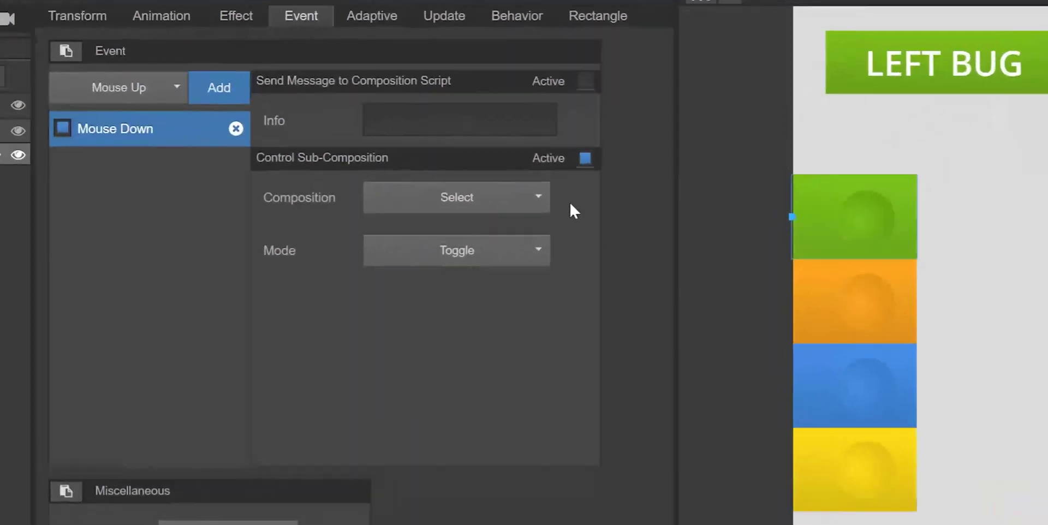
# Target sub-composition A in the Mouse Down event's Control Sub-Composition, keeping Toggle mode
pyautogui.click(520, 210)
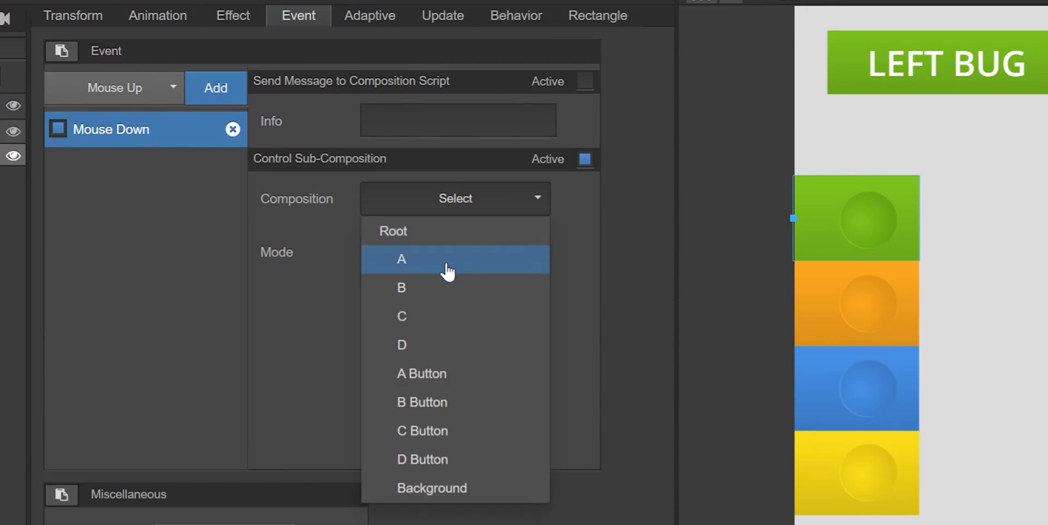
pyautogui.click(482, 271)
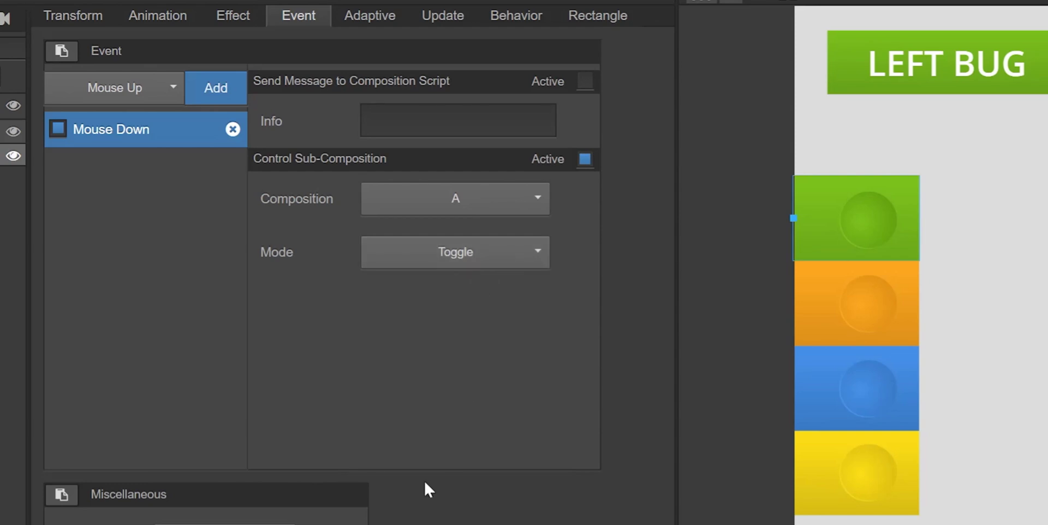
pyautogui.click(412, 262)
pyautogui.click(489, 345)
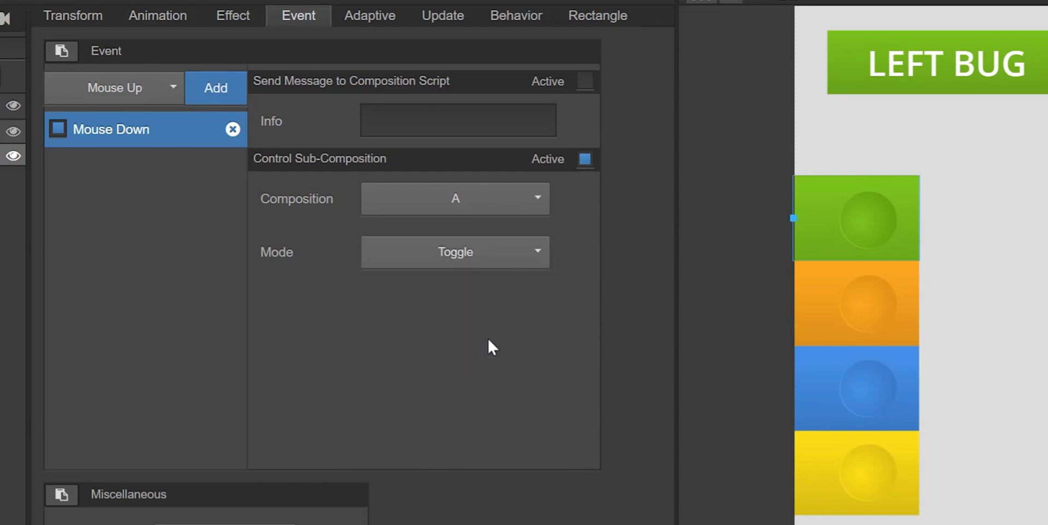